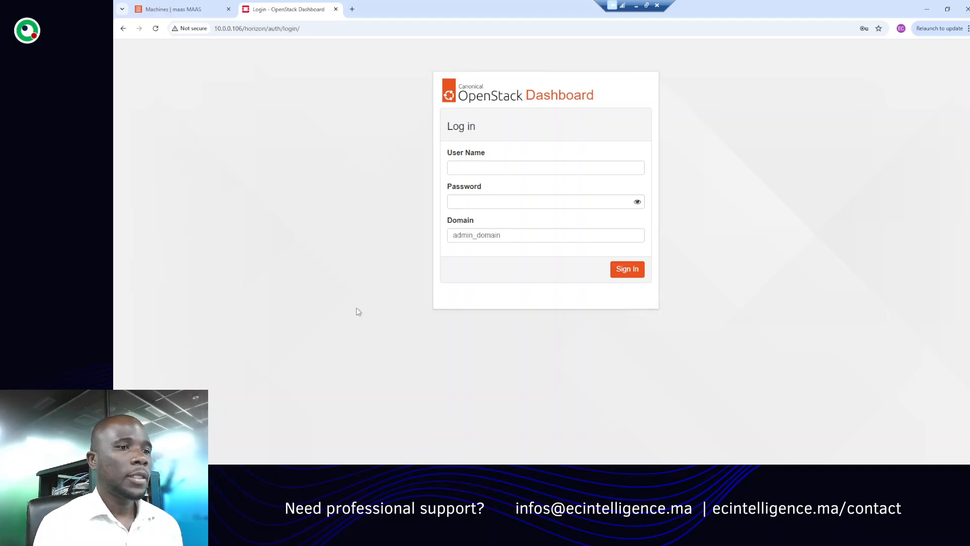
- Sign in to the OpenStack dashboard with the username admin and the account password
{"action": "left_click", "coordinate": [505, 168]}
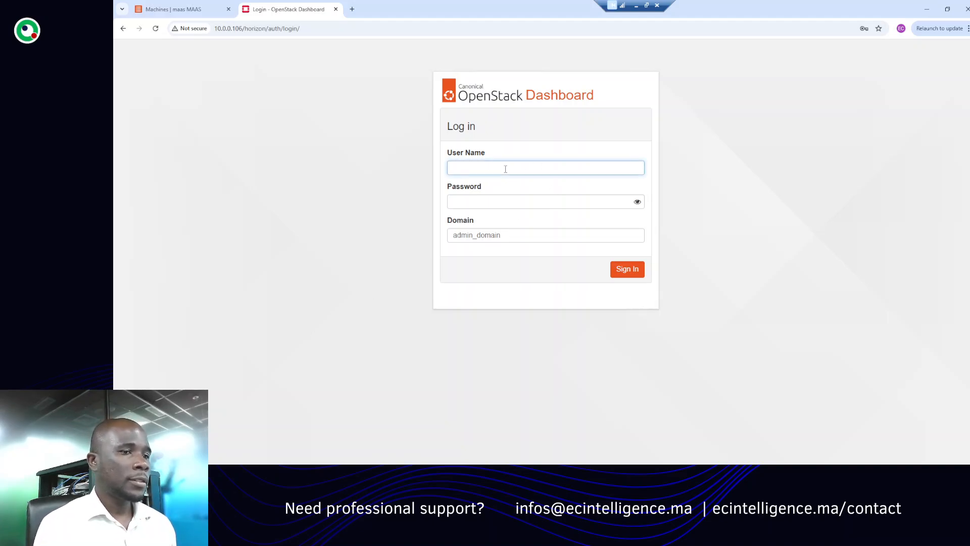
{"action": "type", "text": "a"}
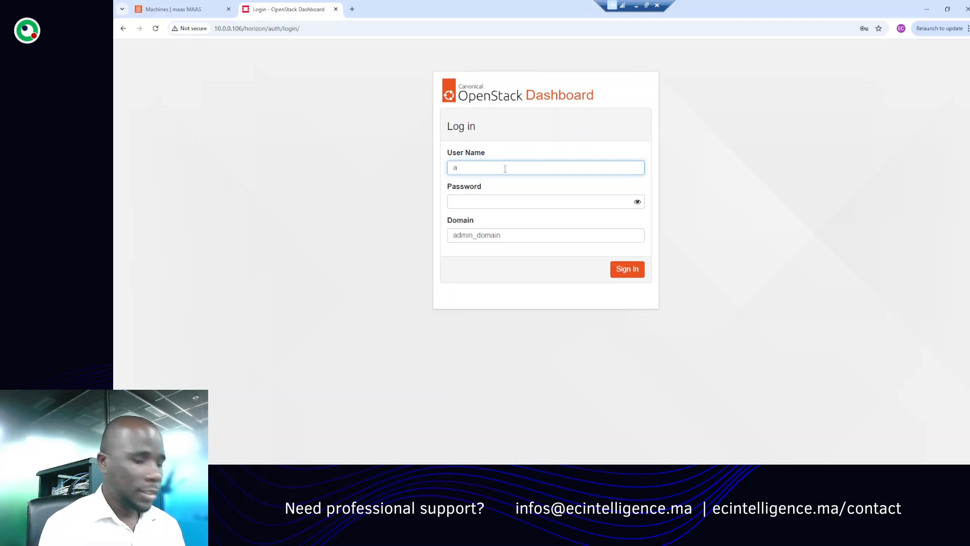
{"action": "type", "text": "dmin"}
{"action": "key", "text": "Tab"}
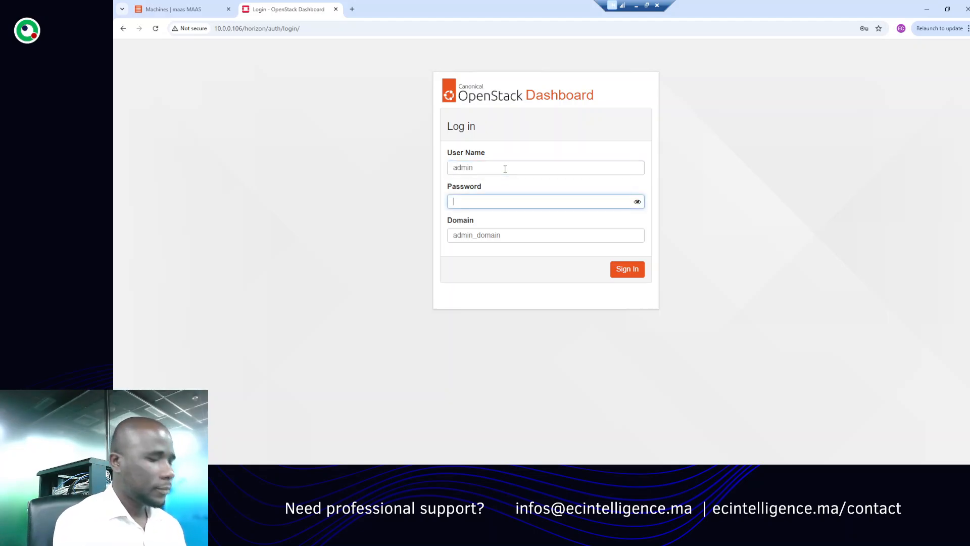
{"action": "type", "text": "****"}
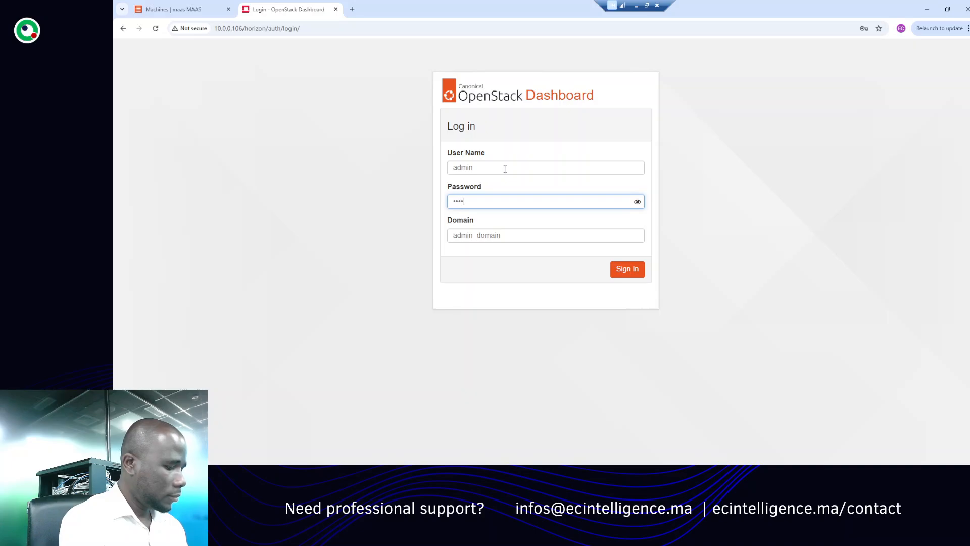
{"action": "type", "text": "****"}
{"action": "key", "text": "Return"}
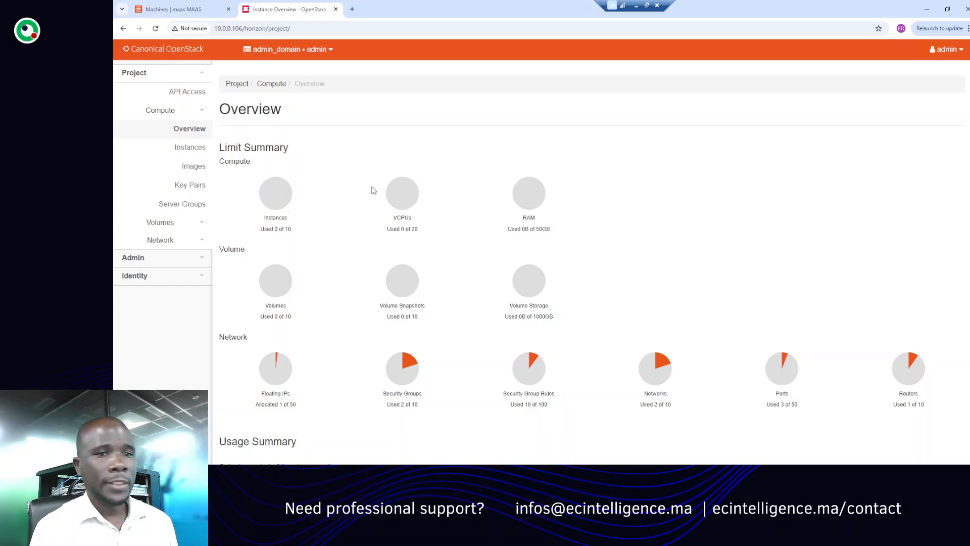
- Open the Instances page and start launching a new instance named instance1
{"action": "left_click", "coordinate": [189, 150]}
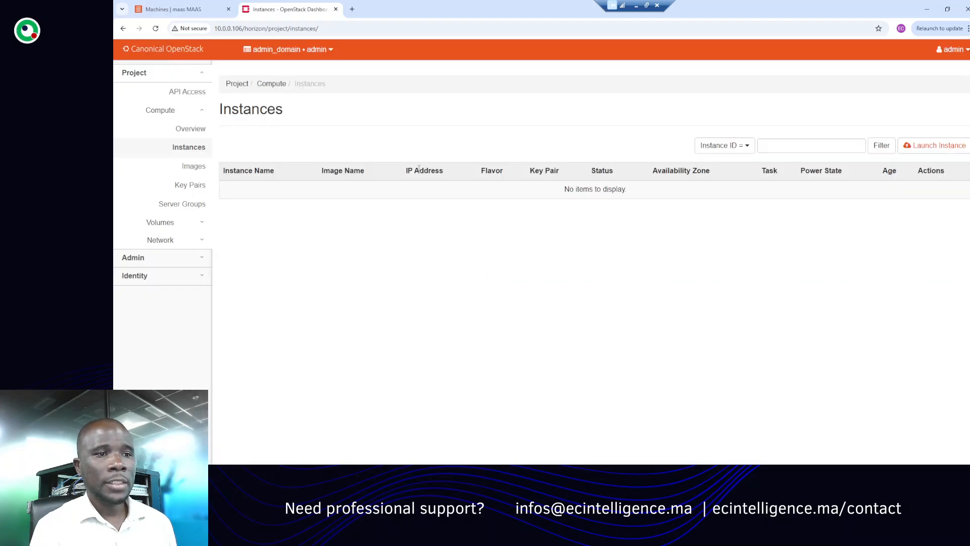
{"action": "left_click", "coordinate": [932, 147]}
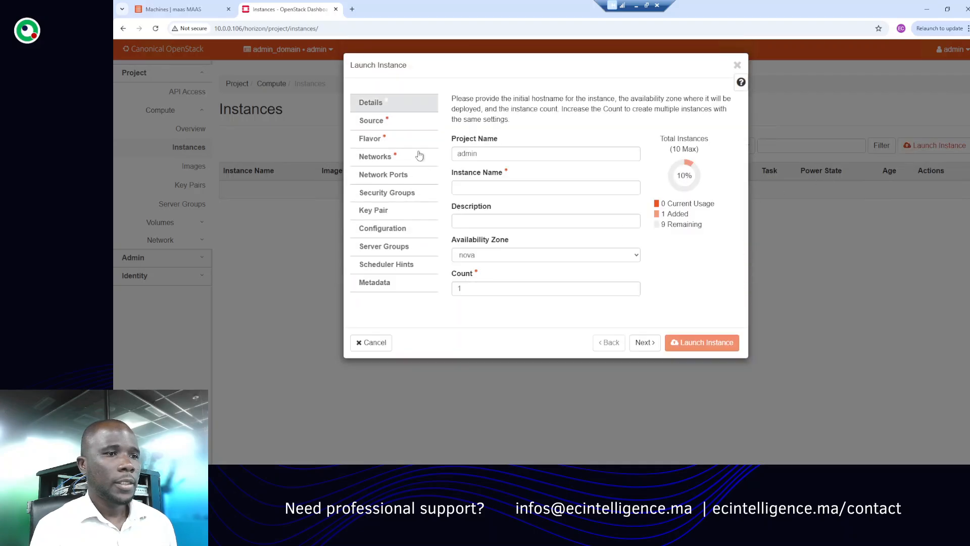
{"action": "left_click", "coordinate": [483, 191]}
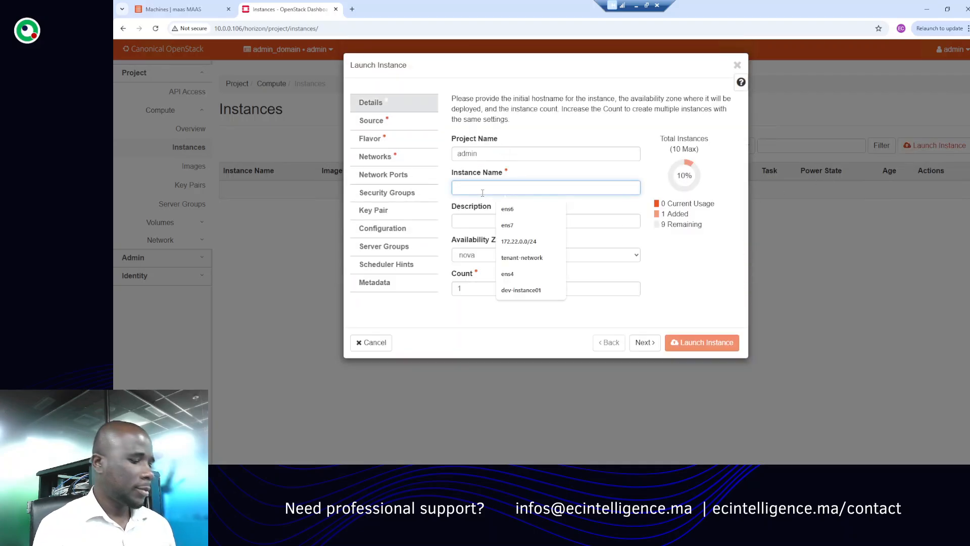
{"action": "type", "text": "instance"}
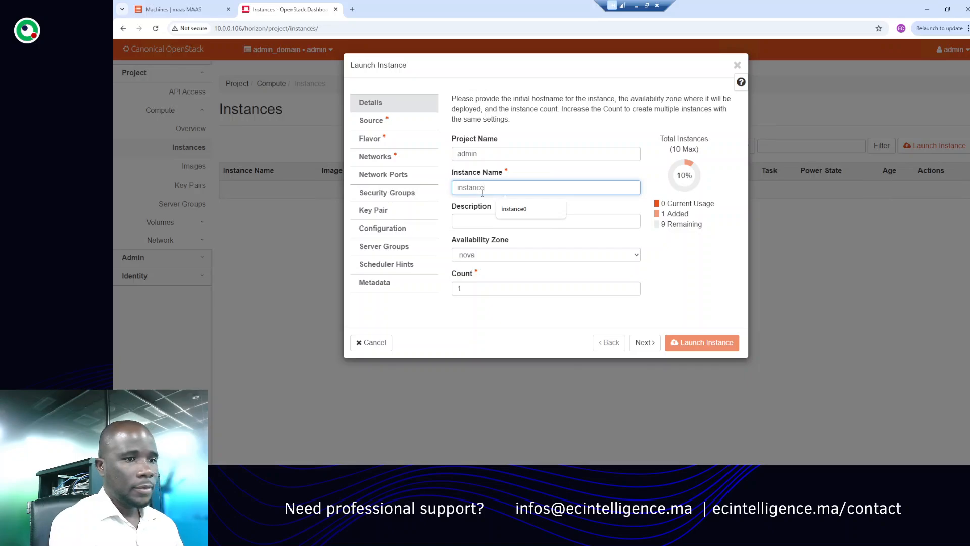
{"action": "type", "text": "1"}
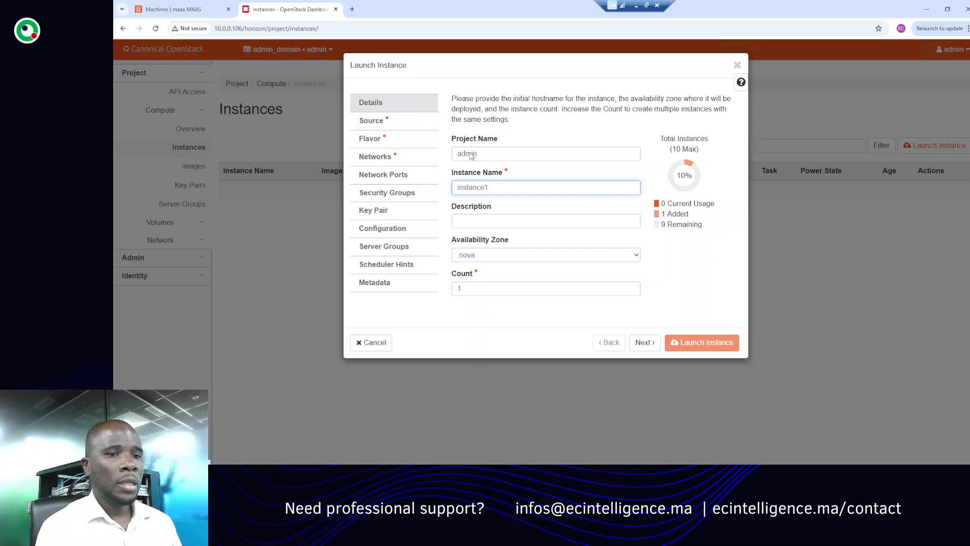
- Set the instance's boot source to Image and allocate the ubuntu-22.04 image
{"action": "left_click", "coordinate": [382, 122]}
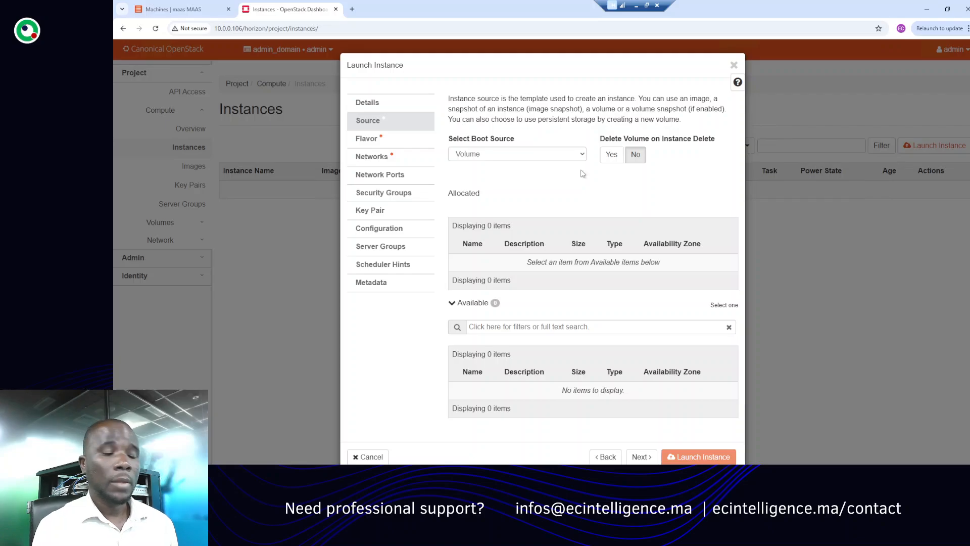
{"action": "left_click", "coordinate": [556, 159]}
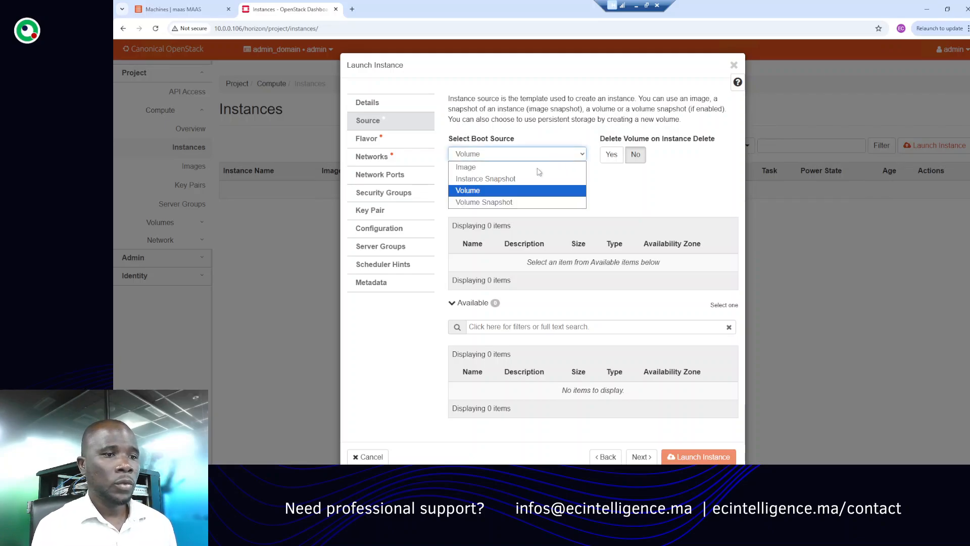
{"action": "left_click", "coordinate": [519, 171]}
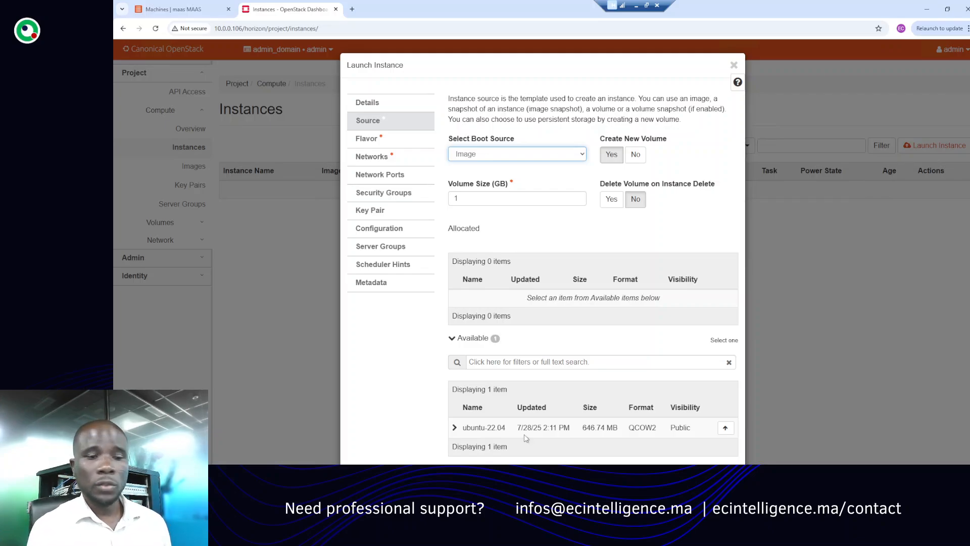
{"action": "left_click", "coordinate": [725, 429]}
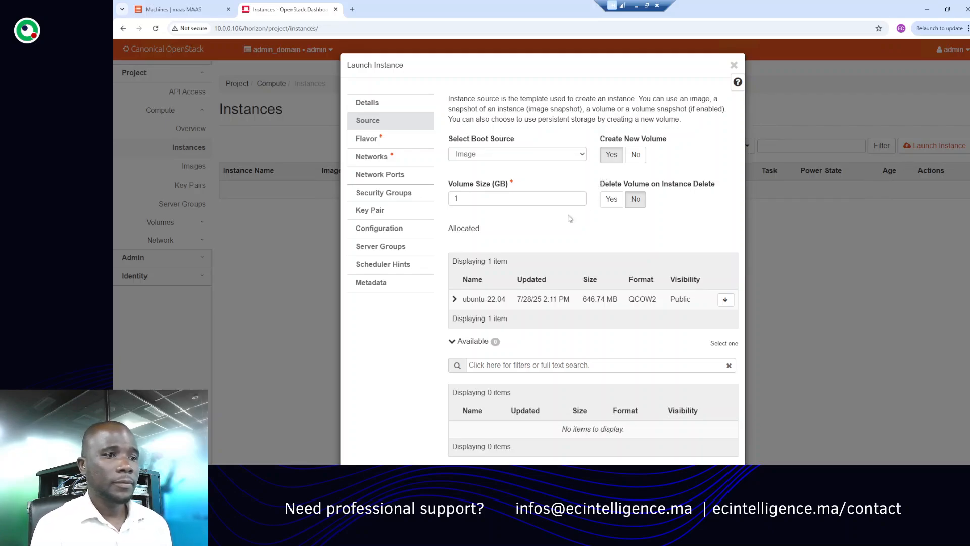
- Allocate the m1.small flavor and attach the instance to the internal-net network
{"action": "left_click", "coordinate": [367, 141]}
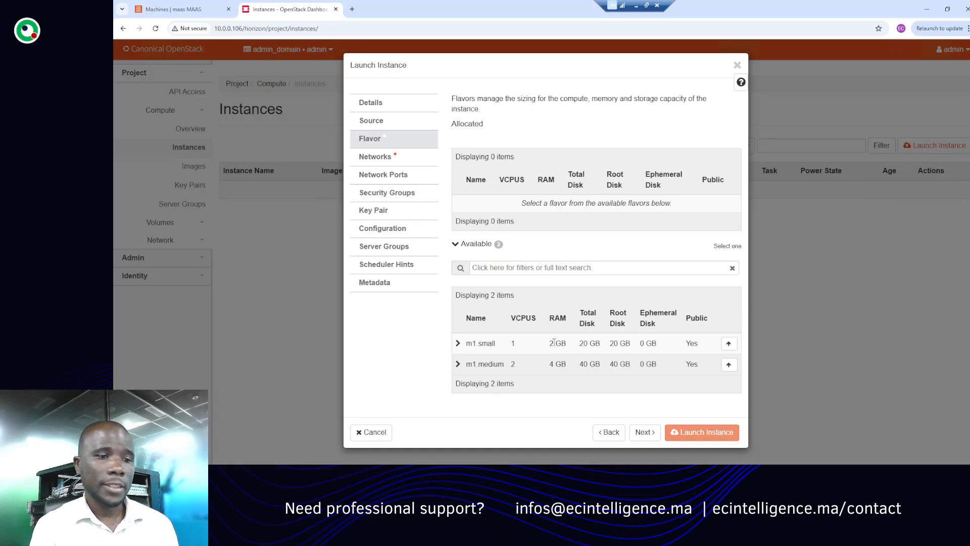
{"action": "left_click", "coordinate": [729, 345]}
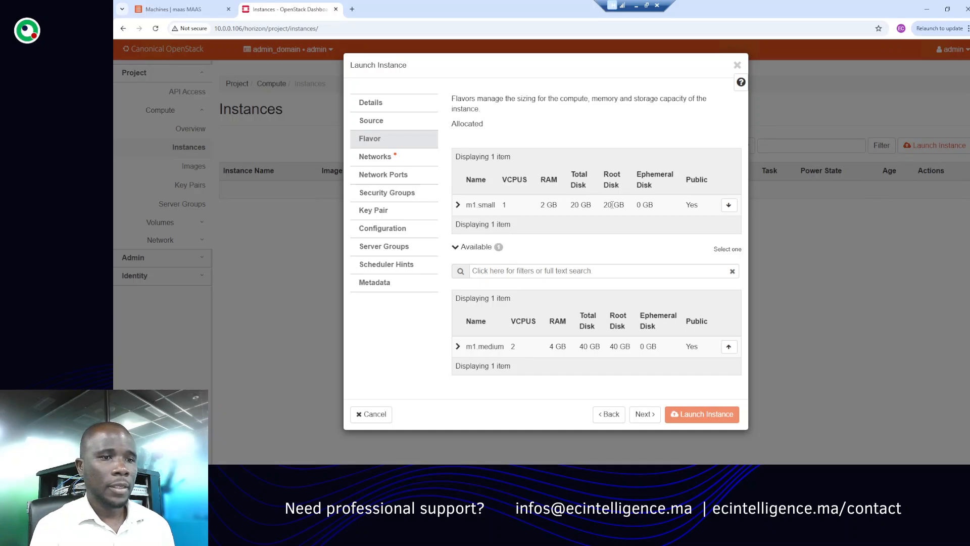
{"action": "left_click", "coordinate": [383, 157]}
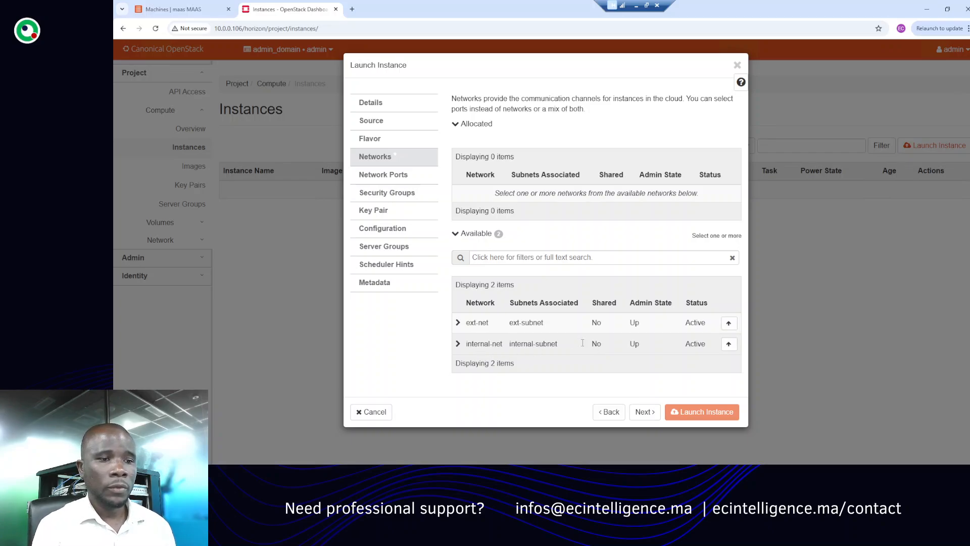
{"action": "left_click", "coordinate": [728, 344]}
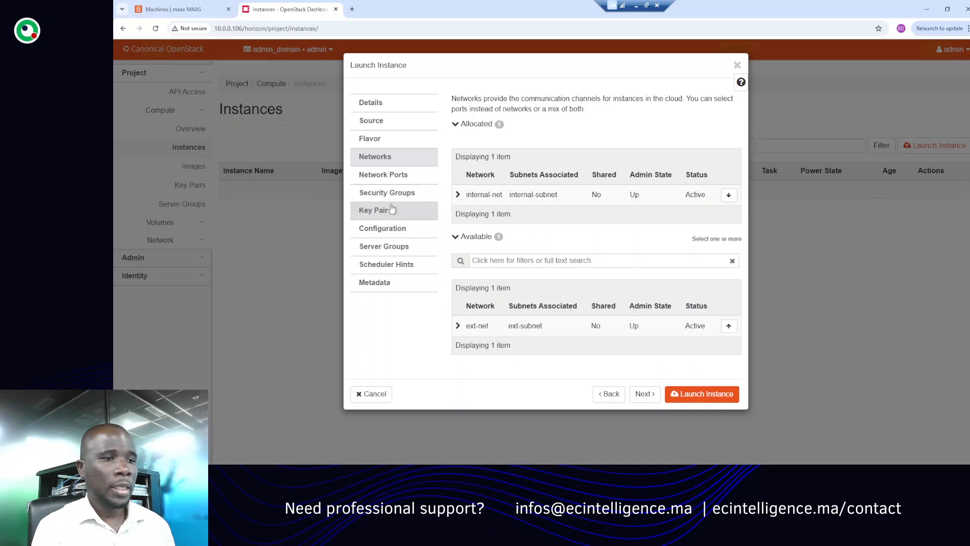
- Replace the default security group with allow-all, keeping the mykey key pair, and launch the instance
{"action": "left_click", "coordinate": [377, 211]}
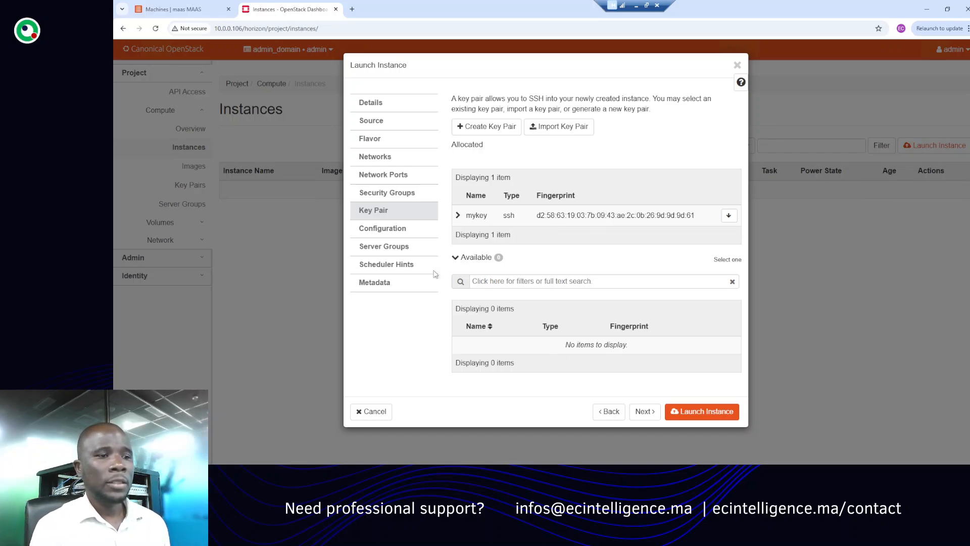
{"action": "left_click", "coordinate": [387, 194]}
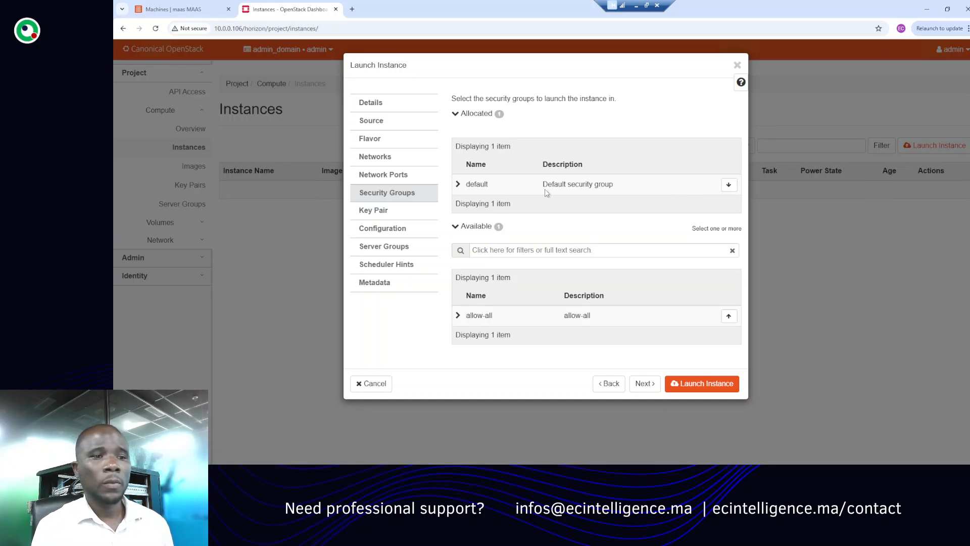
{"action": "left_click", "coordinate": [728, 316]}
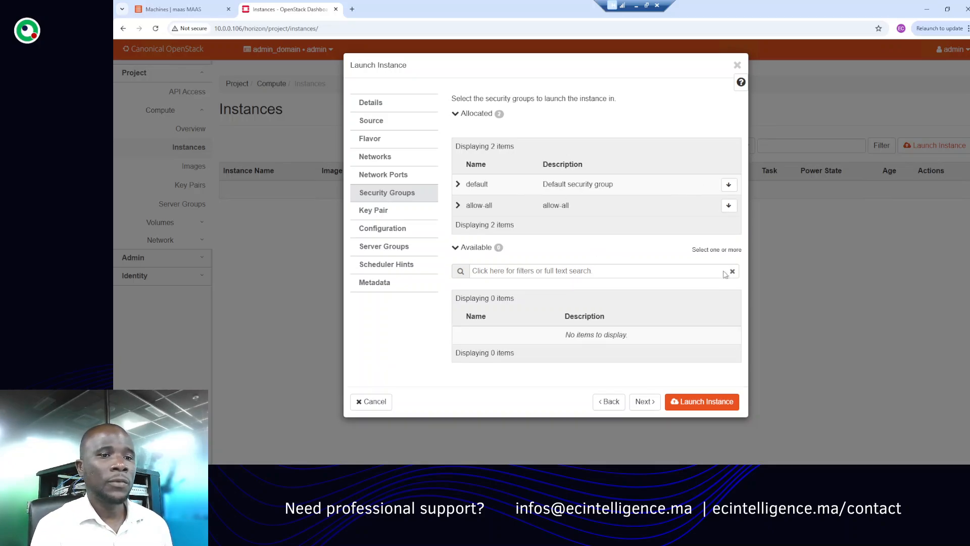
{"action": "left_click", "coordinate": [729, 185]}
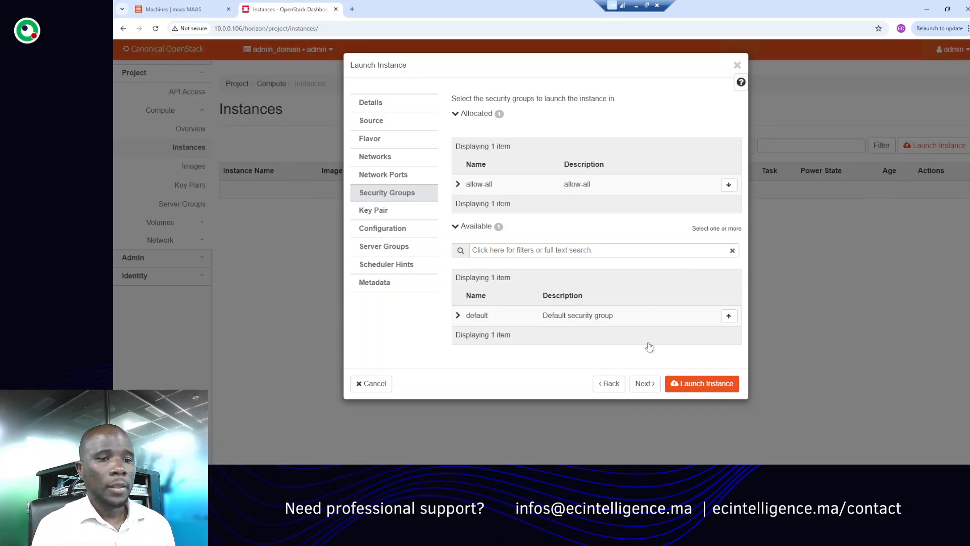
{"action": "left_click", "coordinate": [702, 386]}
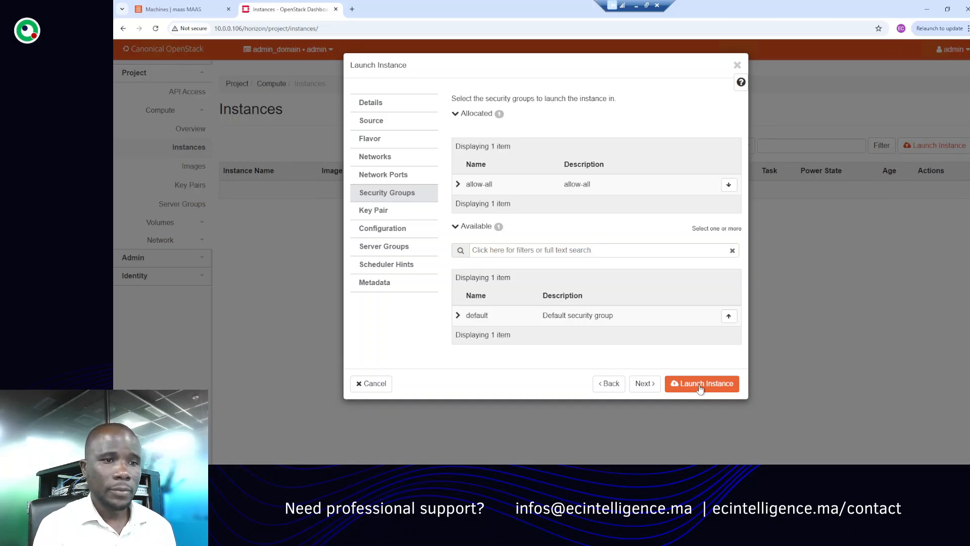
{"action": "left_click", "coordinate": [700, 388]}
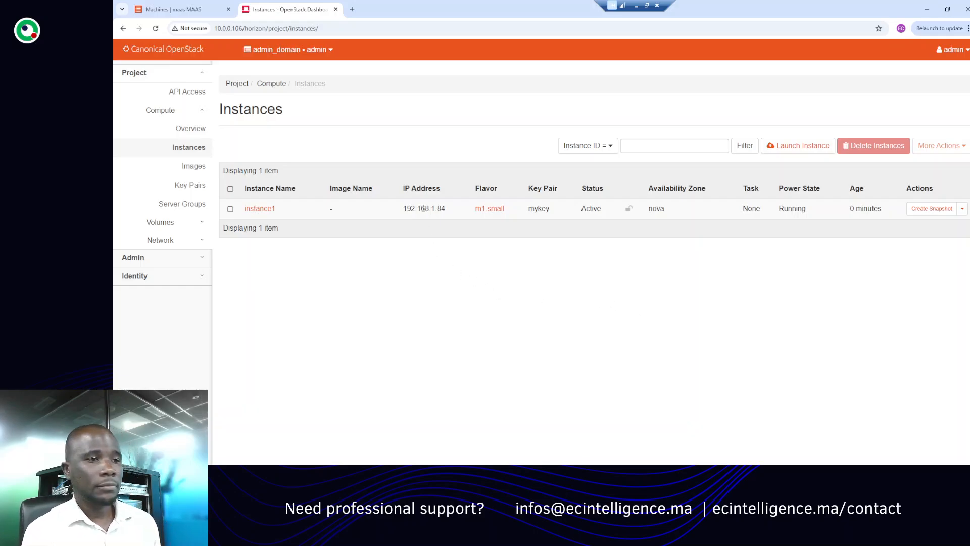
- Open instance1's details and view its console
{"action": "left_click", "coordinate": [193, 169]}
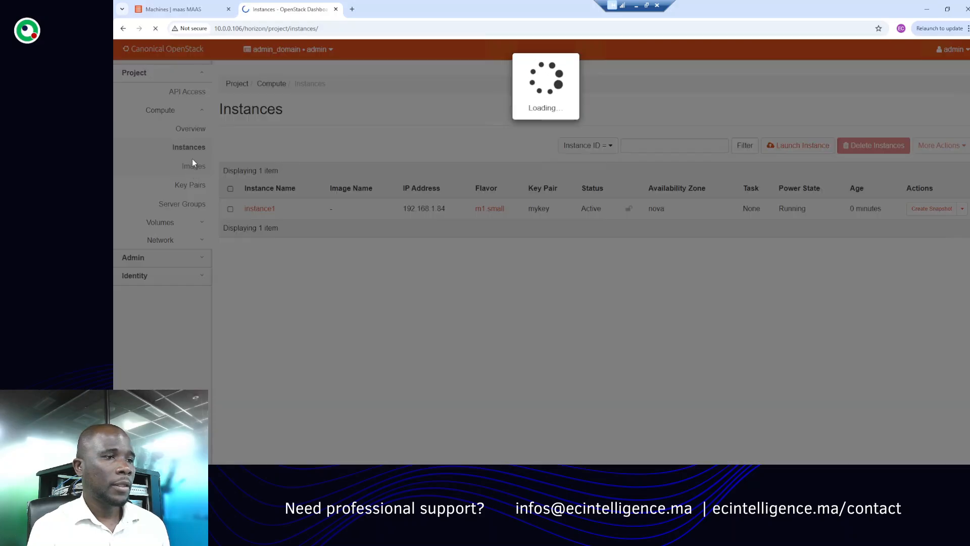
{"action": "left_click", "coordinate": [191, 148]}
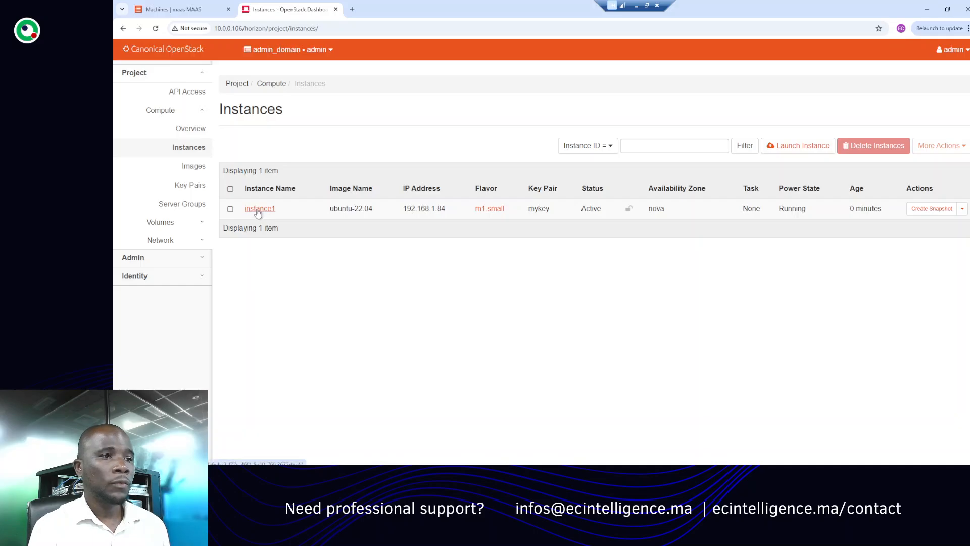
{"action": "left_click", "coordinate": [258, 211]}
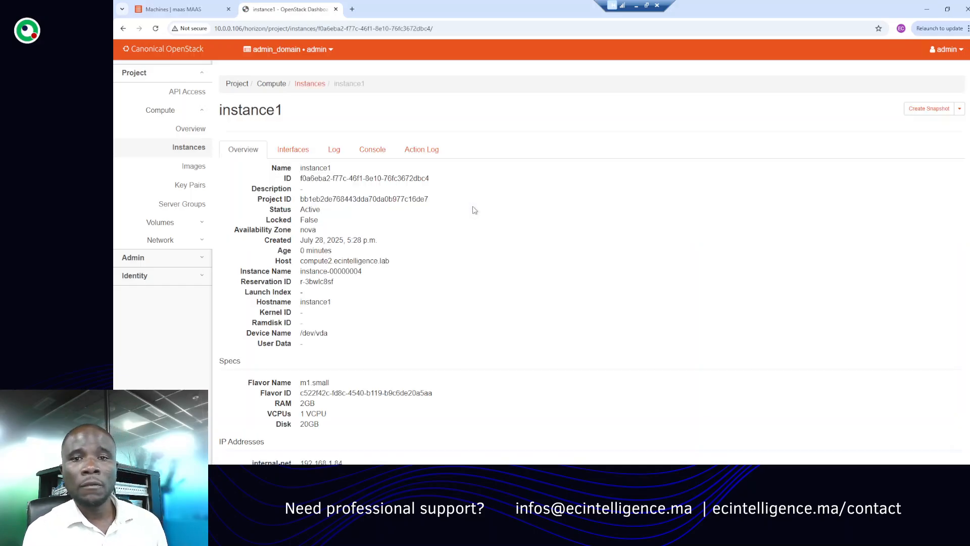
{"action": "left_click", "coordinate": [373, 149]}
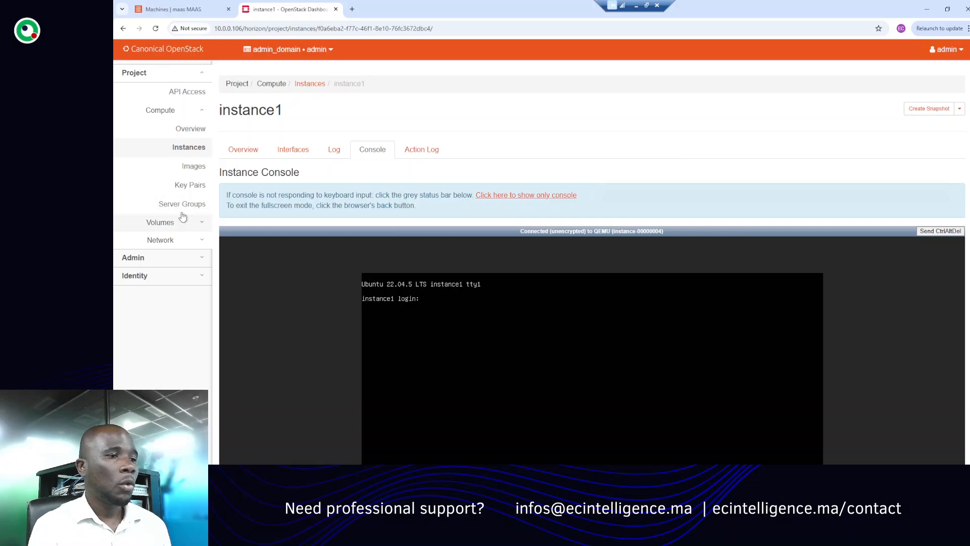
- Create a new empty 1 GiB volume named newVol10 in the project's Volumes page
{"action": "left_click", "coordinate": [169, 224]}
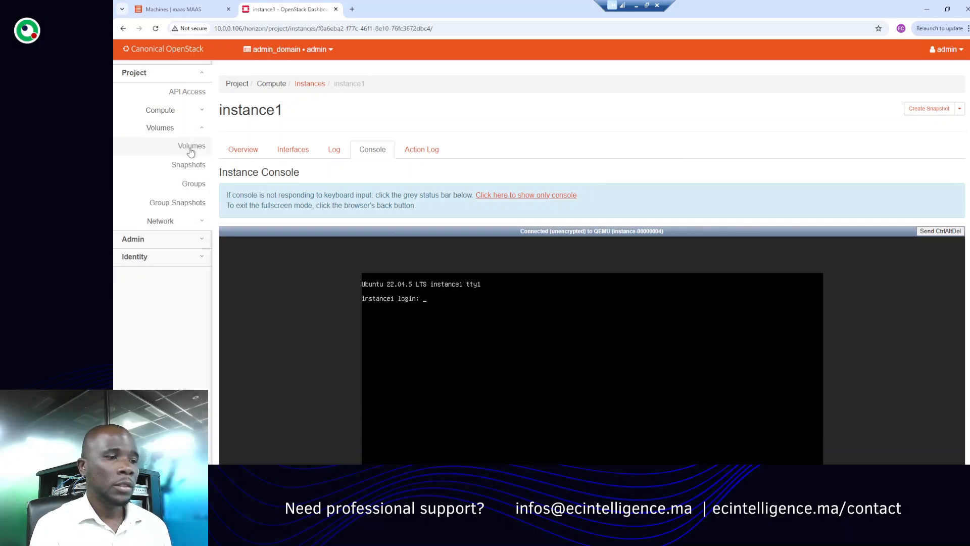
{"action": "left_click", "coordinate": [189, 149]}
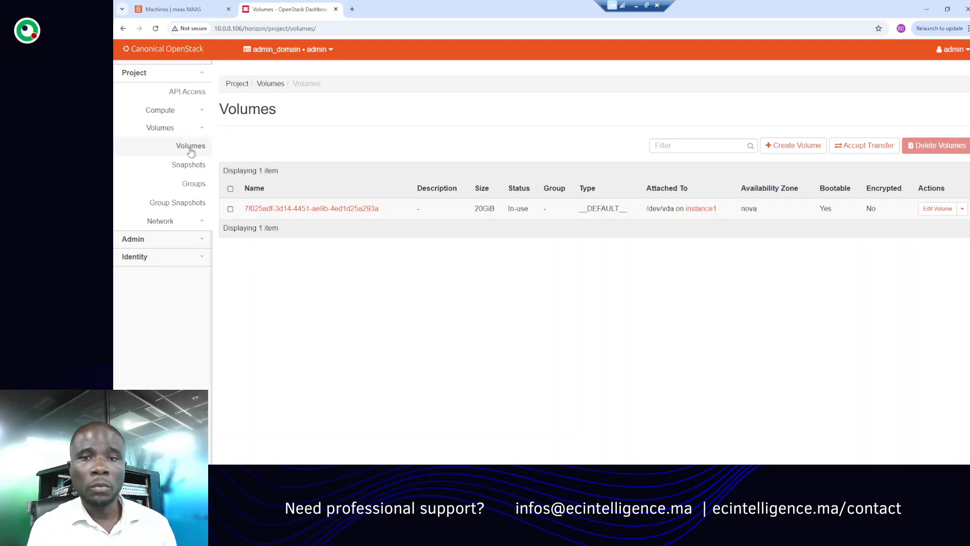
{"action": "left_click", "coordinate": [795, 147]}
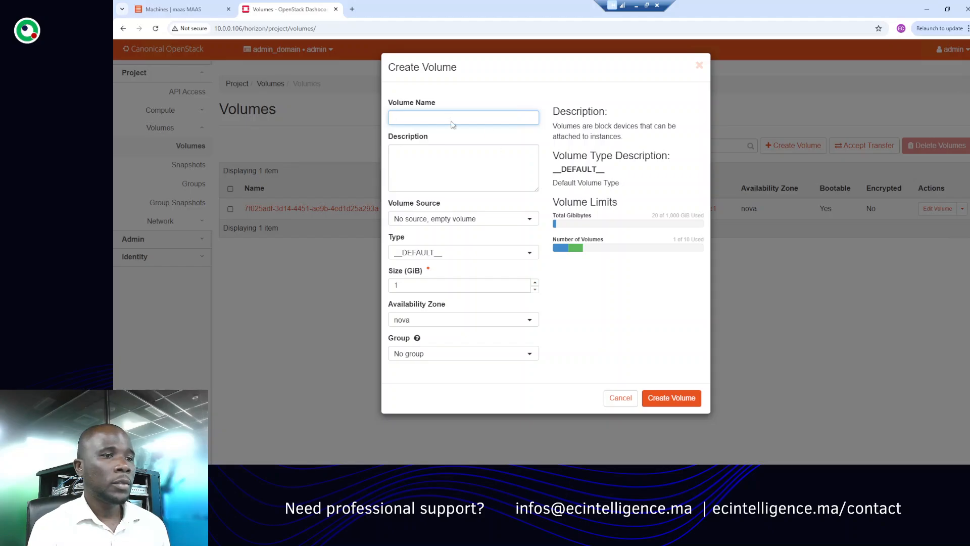
{"action": "left_click", "coordinate": [445, 114]}
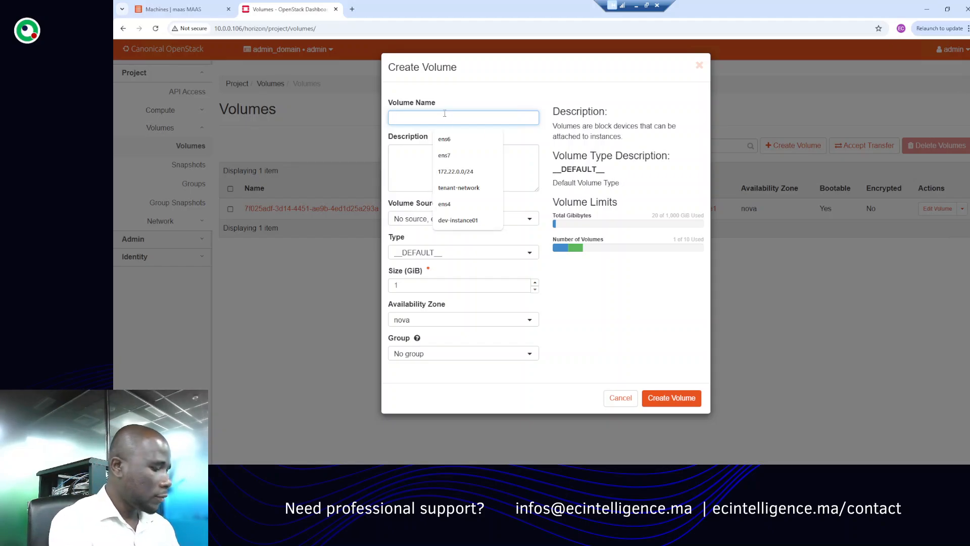
{"action": "type", "text": "new"}
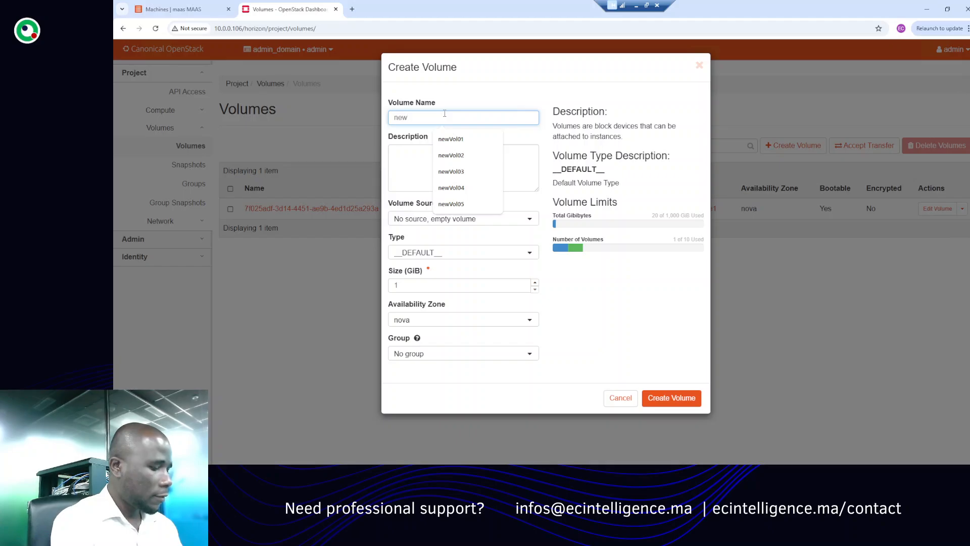
{"action": "type", "text": "Vo"}
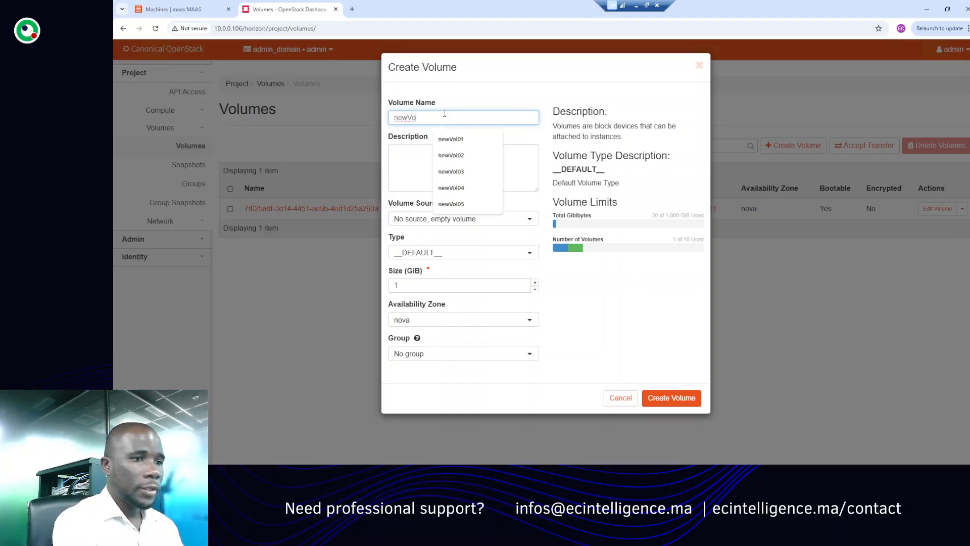
{"action": "type", "text": "l"}
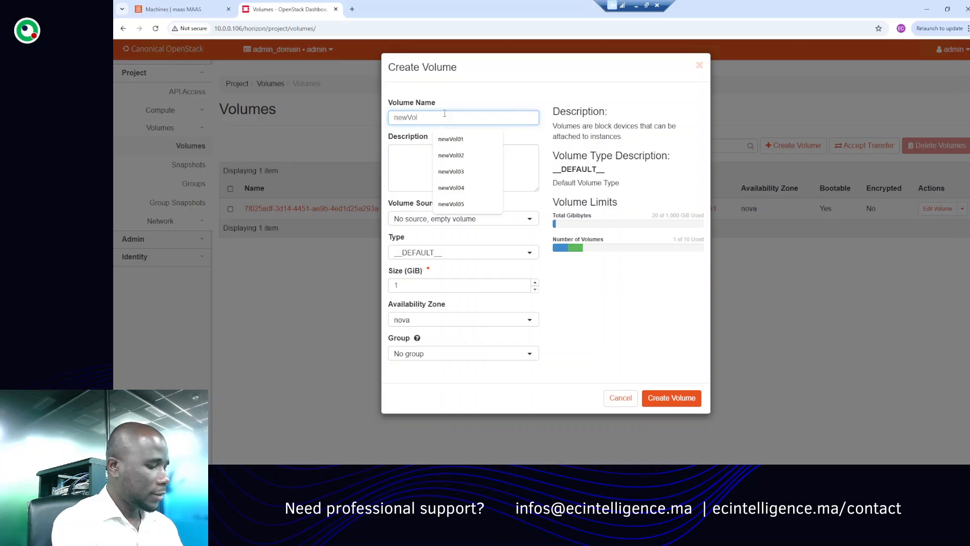
{"action": "type", "text": "10"}
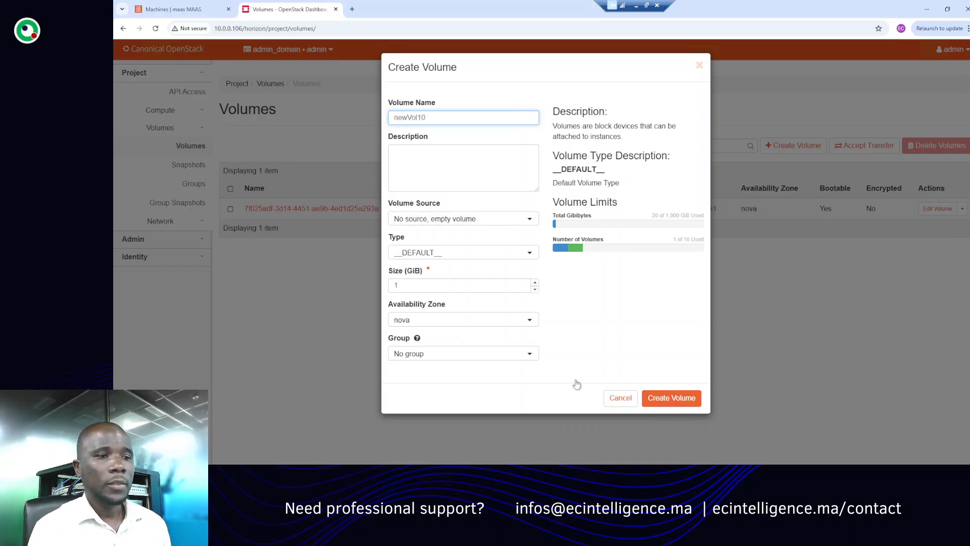
{"action": "left_click", "coordinate": [669, 399]}
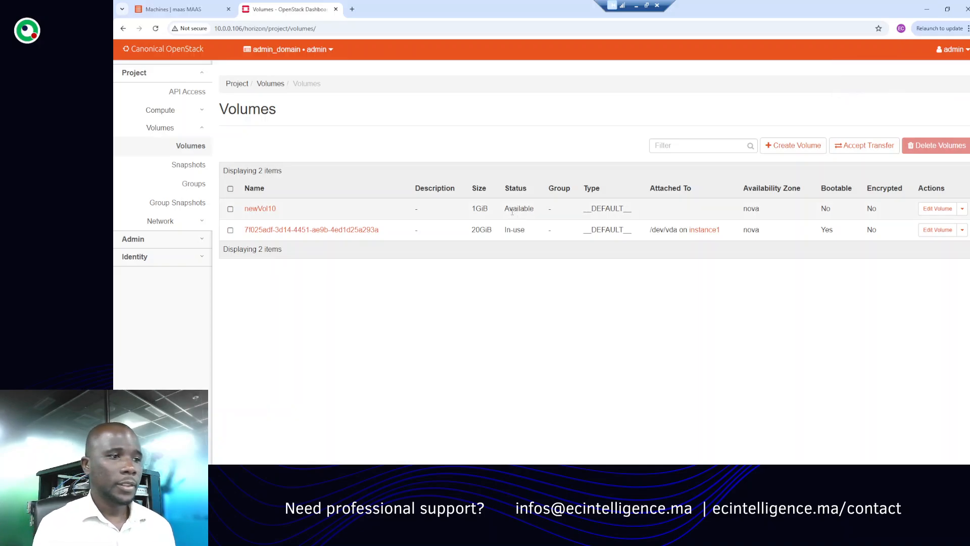
- Open the admin Hypervisors page and view its Compute Host list
{"action": "left_click", "coordinate": [192, 241]}
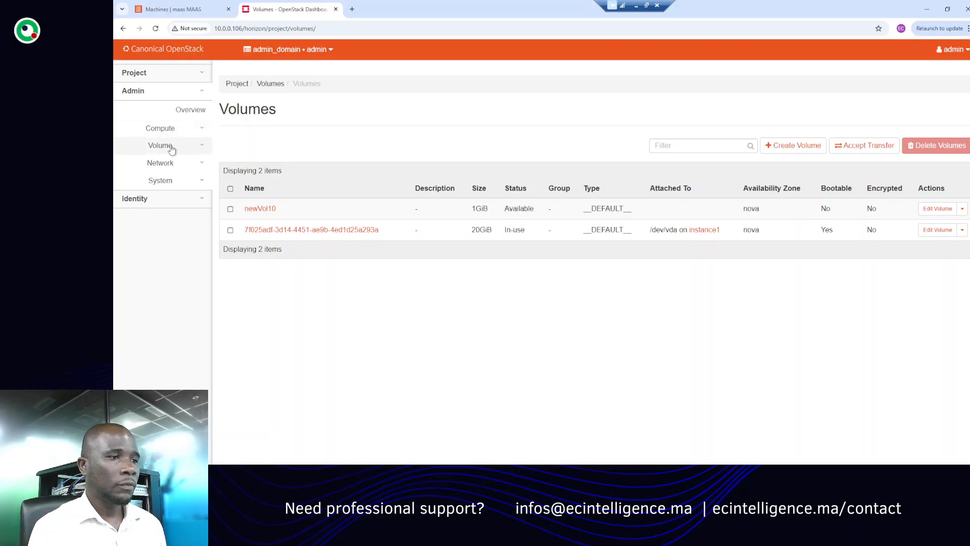
{"action": "left_click", "coordinate": [169, 129]}
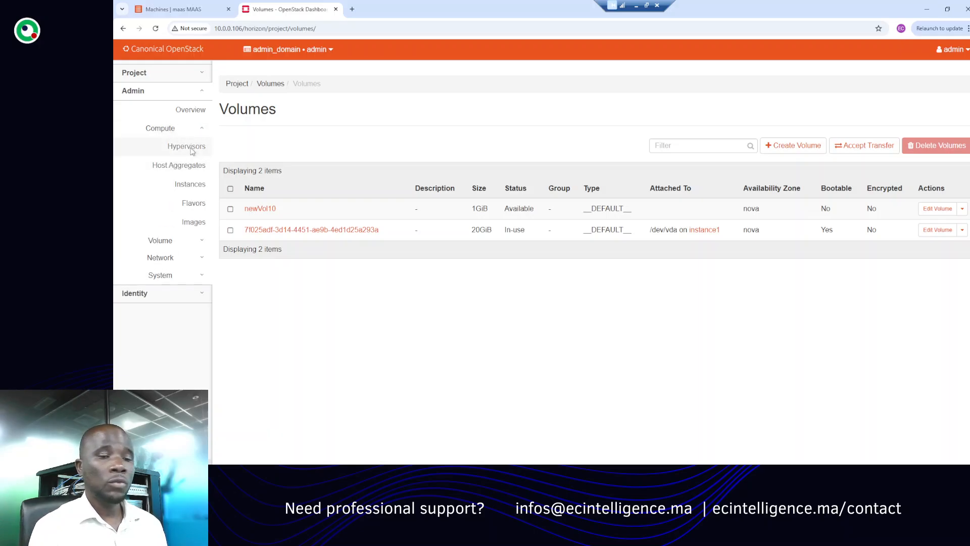
{"action": "left_click", "coordinate": [190, 147]}
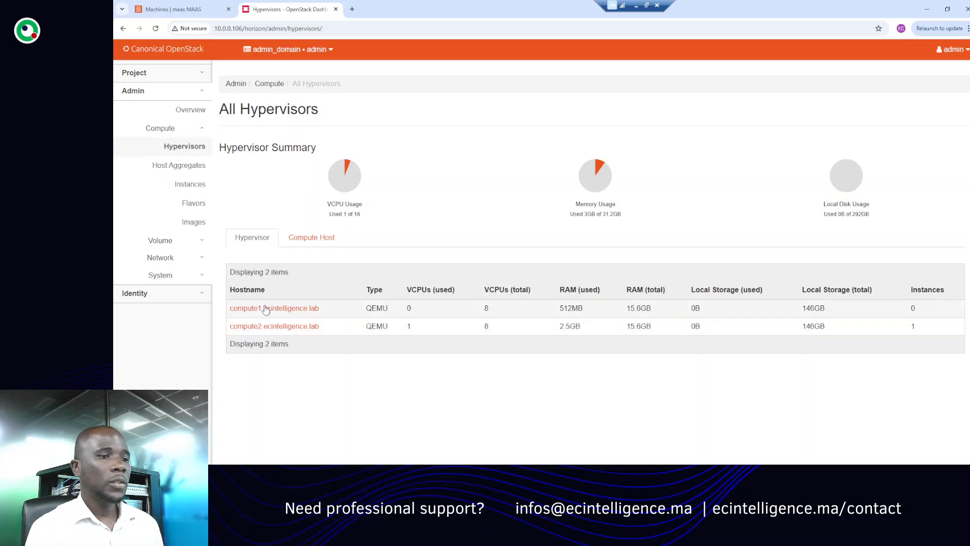
{"action": "left_click", "coordinate": [310, 238]}
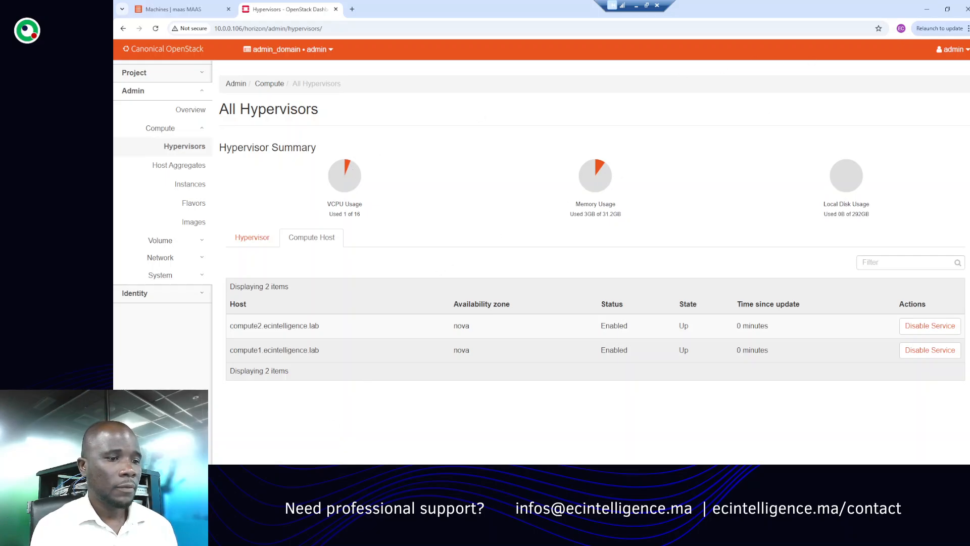
- Switch to the controller terminal and run juju status --color
{"action": "key", "text": "alt+Tab"}
{"action": "key", "text": "Return"}
{"action": "key", "text": "Return"}
{"action": "key", "text": "Return"}
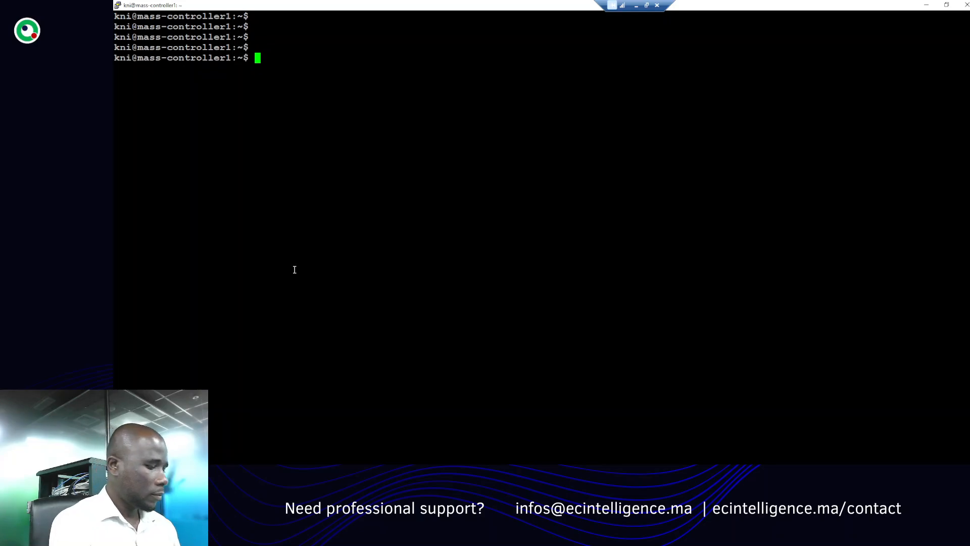
{"action": "type", "text": "juju "}
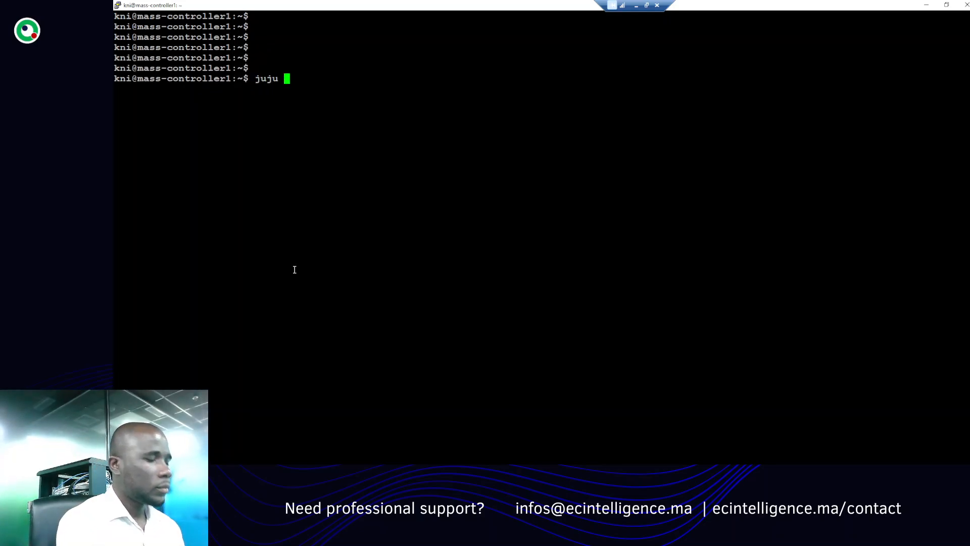
{"action": "type", "text": "stt"}
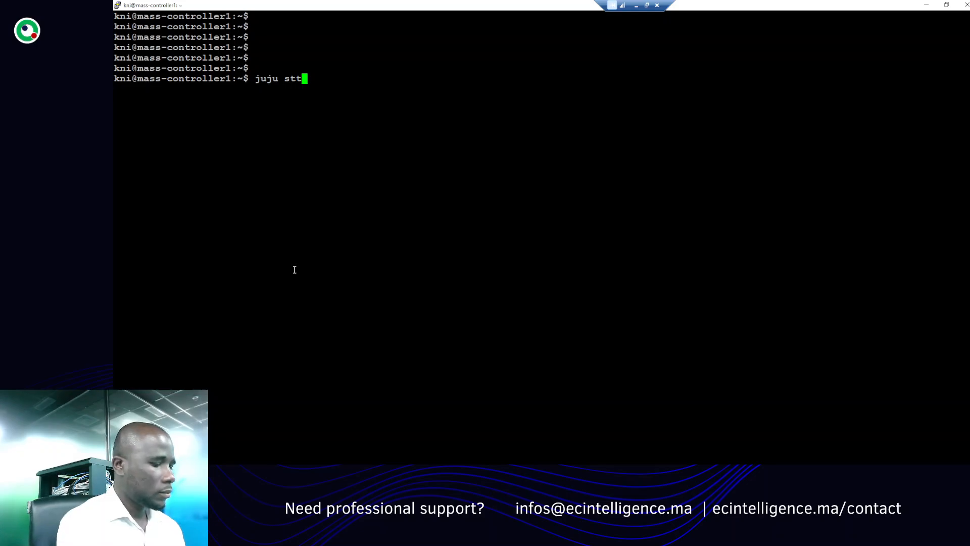
{"action": "key", "text": "BackSpace"}
{"action": "type", "text": "atus "}
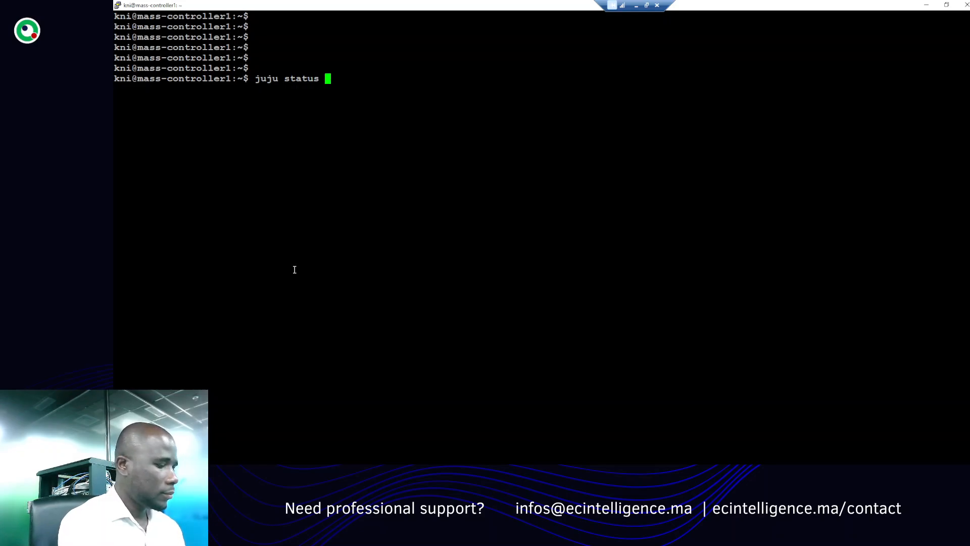
{"action": "type", "text": "--c"}
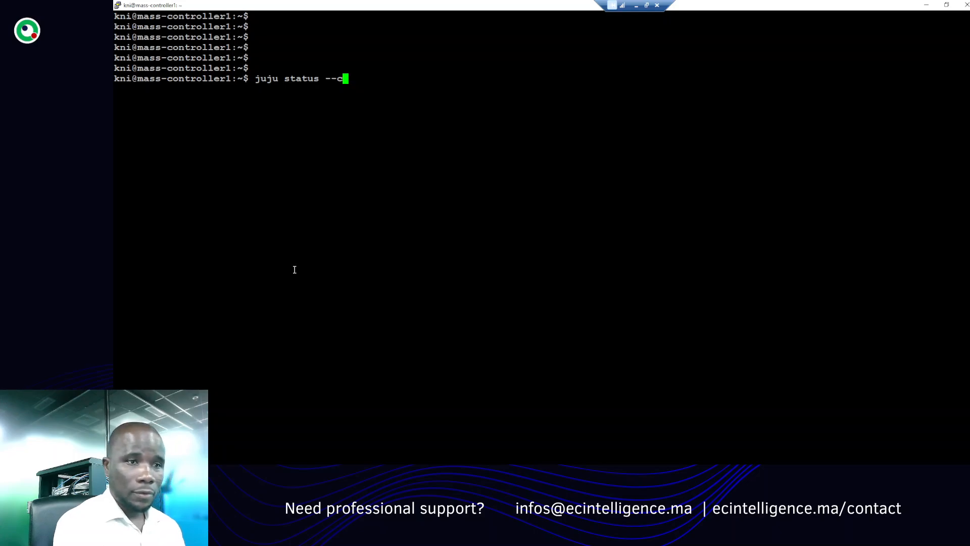
{"action": "type", "text": "ol"}
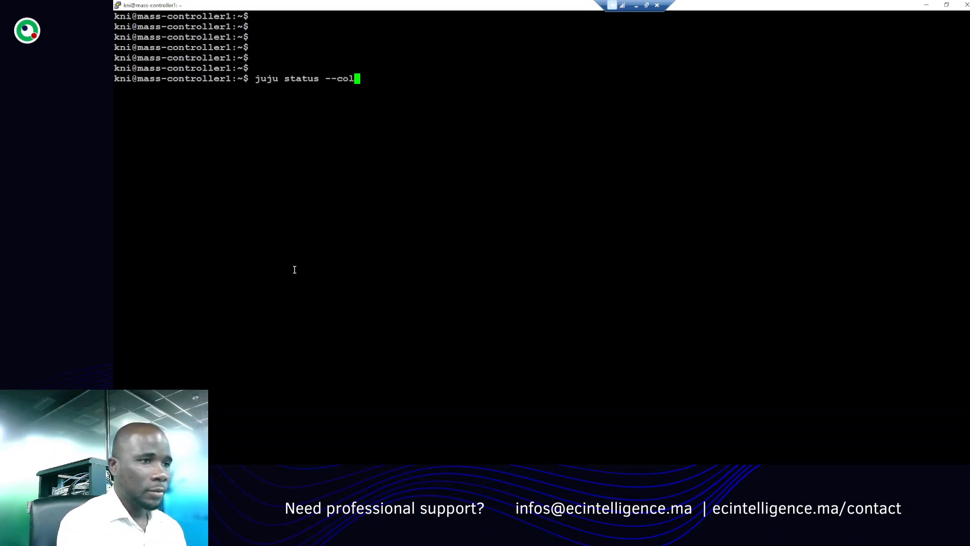
{"action": "type", "text": "ors"}
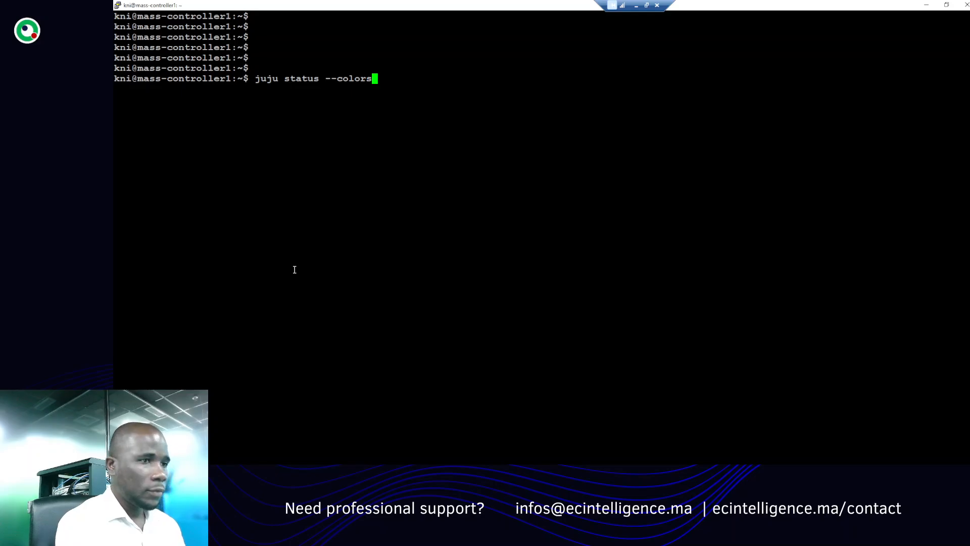
{"action": "key", "text": "BackSpace"}
{"action": "key", "text": "Return"}
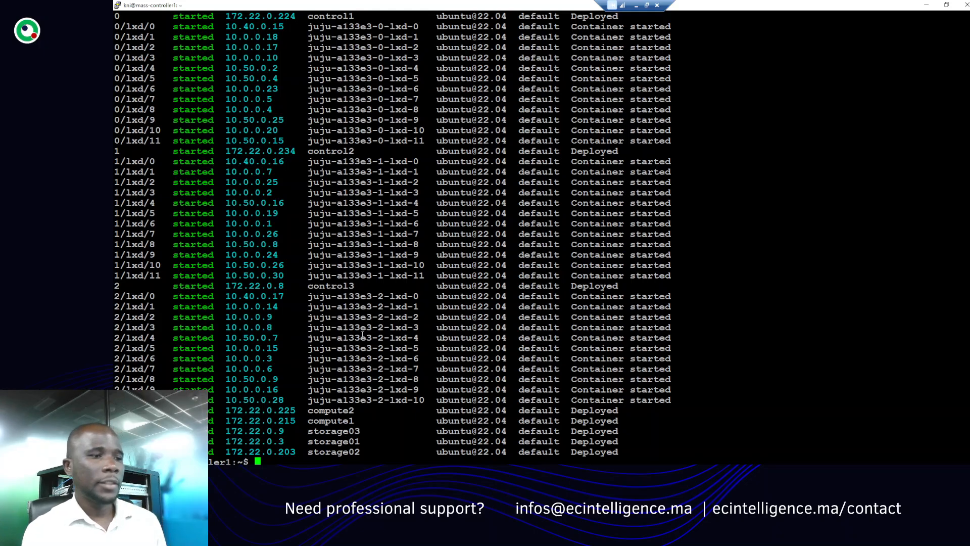
- Review the application list in the juju status output, highlighting the ceph and mysql-innodb-cluster entries
{"action": "scroll", "coordinate": [361, 337], "scroll_direction": "up", "scroll_amount": 15}
{"action": "scroll", "coordinate": [361, 337], "scroll_direction": "up", "scroll_amount": 15}
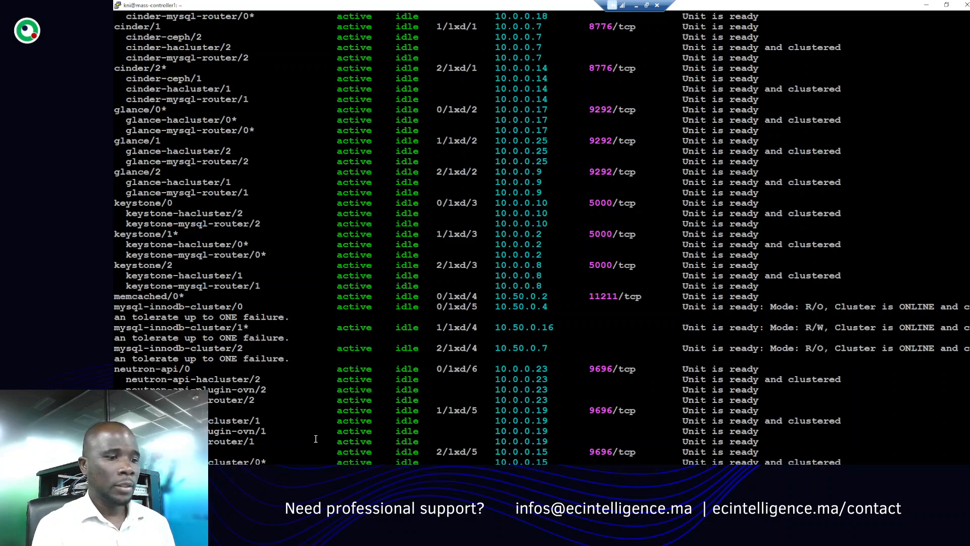
{"action": "key", "text": "alt+Tab"}
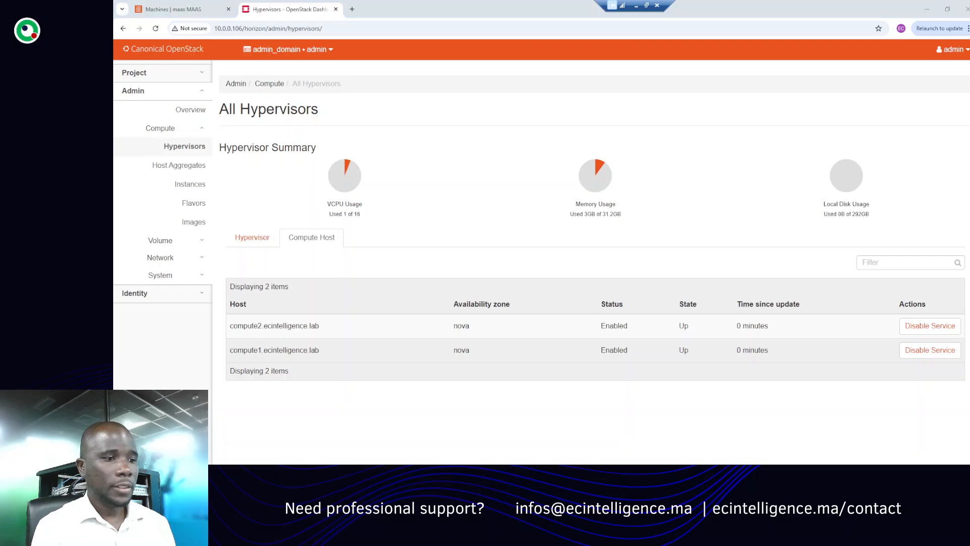
{"action": "key", "text": "alt+Tab"}
{"action": "scroll", "coordinate": [288, 306], "scroll_direction": "up", "scroll_amount": 12}
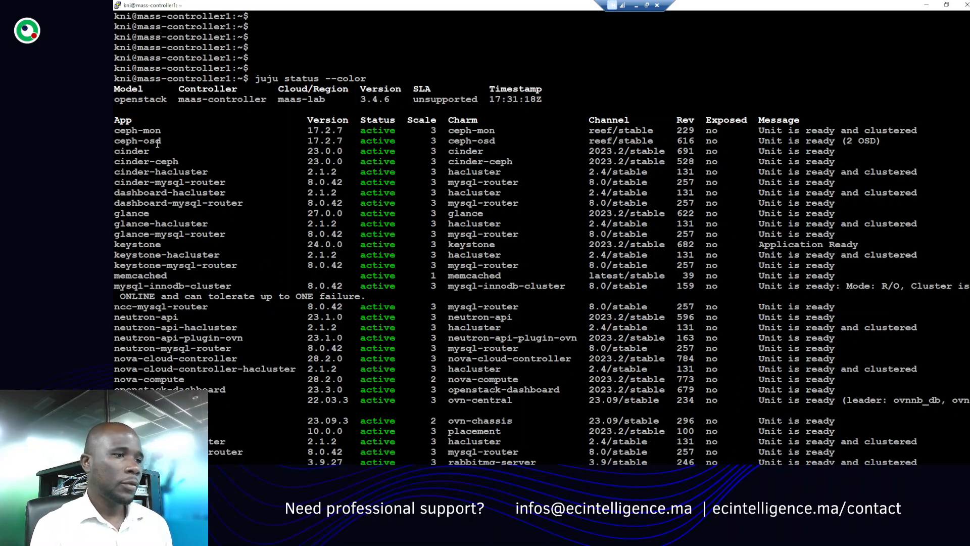
{"action": "left_click_drag", "start_coordinate": [162, 143], "coordinate": [123, 131]}
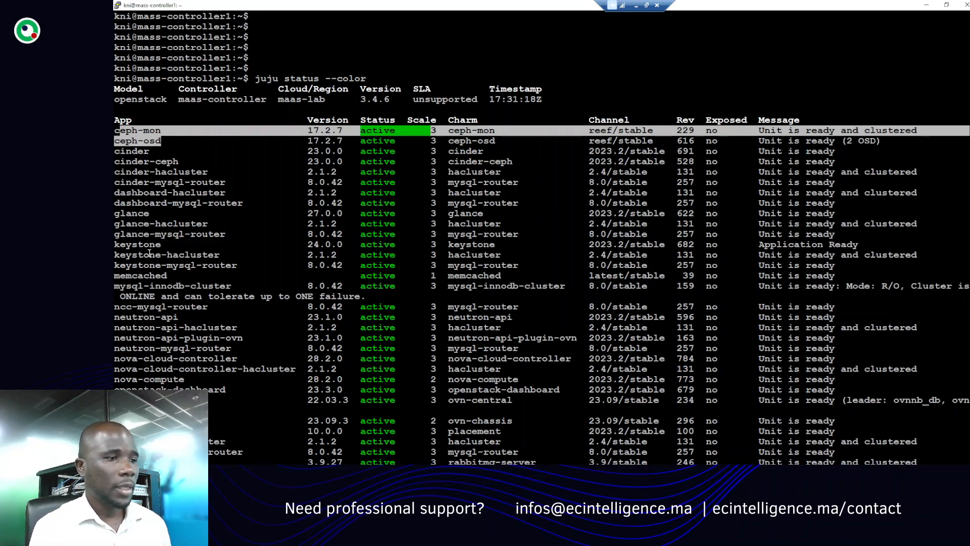
{"action": "left_click", "coordinate": [146, 296]}
{"action": "left_click_drag", "start_coordinate": [131, 296], "coordinate": [250, 296]}
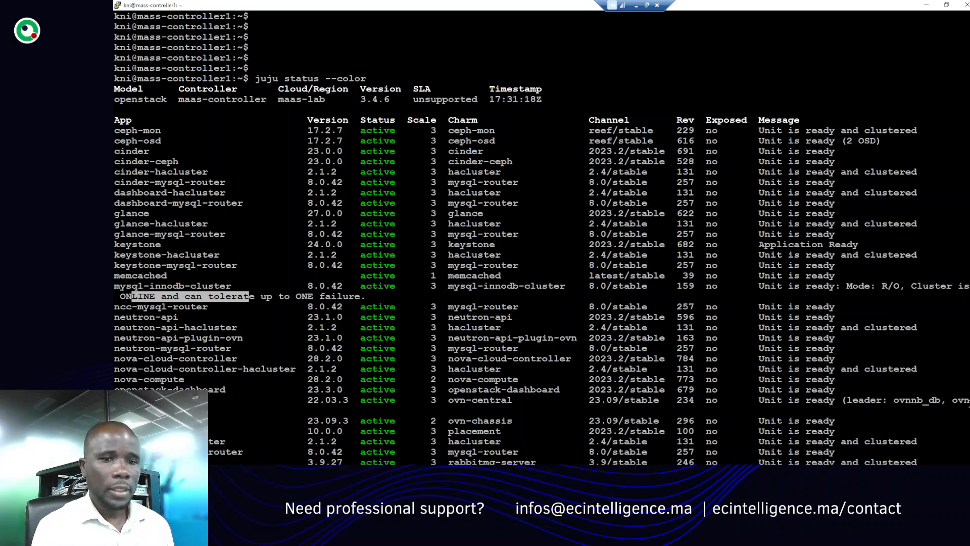
- Scroll through the juju status output to examine the vault application and the unit list
{"action": "scroll", "coordinate": [541, 265], "scroll_direction": "down", "scroll_amount": 5}
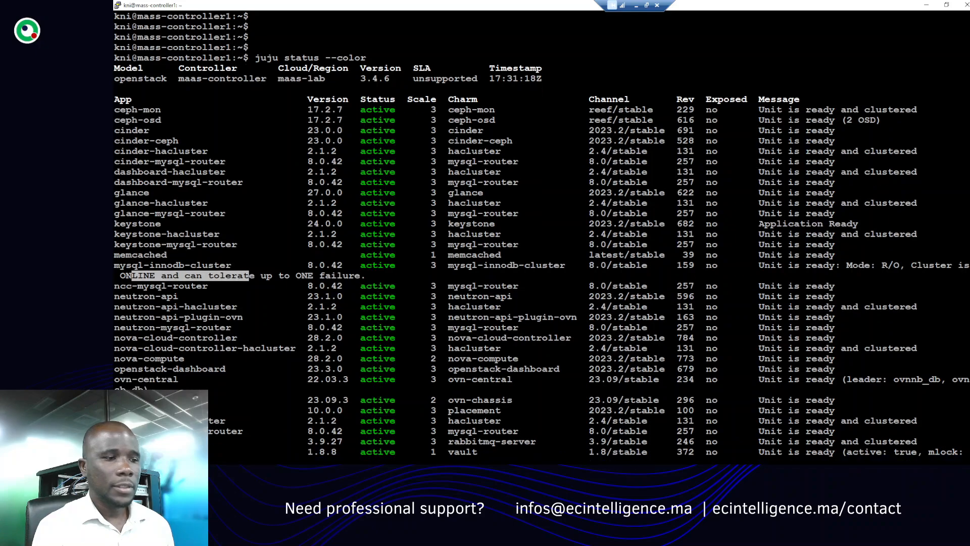
{"action": "scroll", "coordinate": [542, 264], "scroll_direction": "down", "scroll_amount": 1}
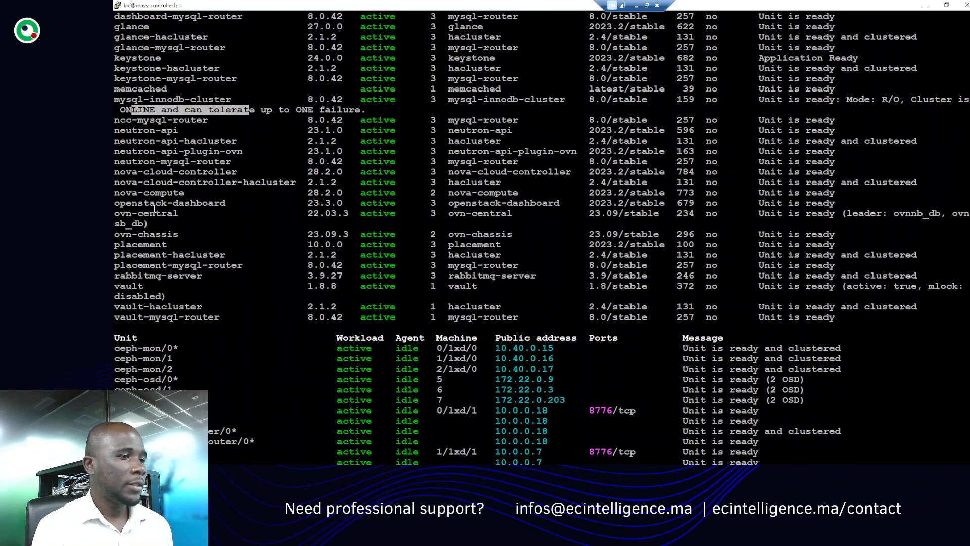
{"action": "left_click", "coordinate": [132, 286]}
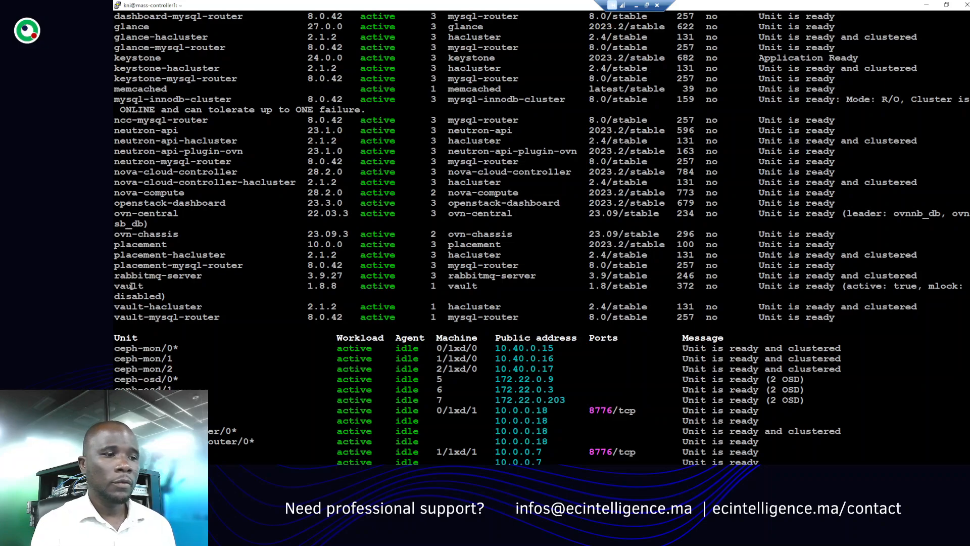
{"action": "double_click", "coordinate": [135, 276]}
{"action": "double_click", "coordinate": [130, 286]}
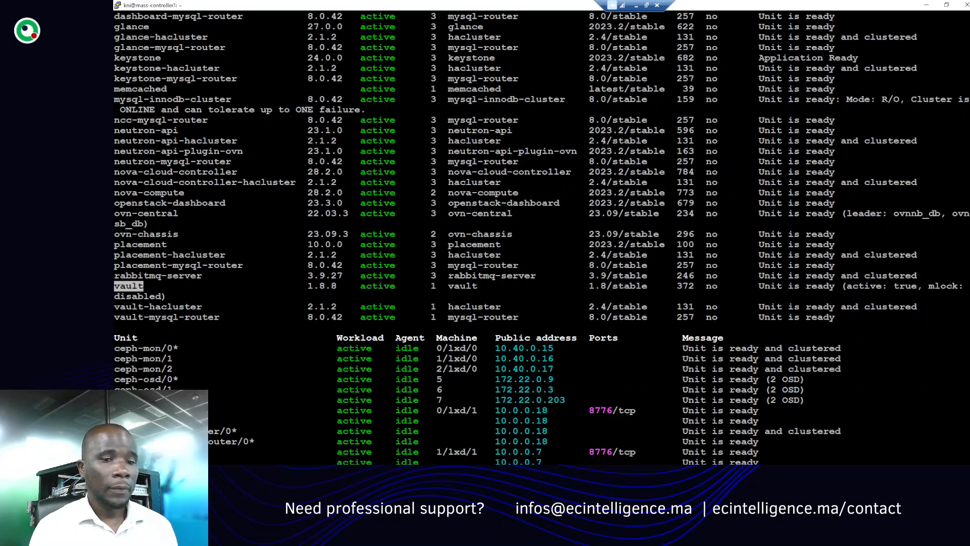
{"action": "scroll", "coordinate": [541, 237], "scroll_direction": "down", "scroll_amount": 9}
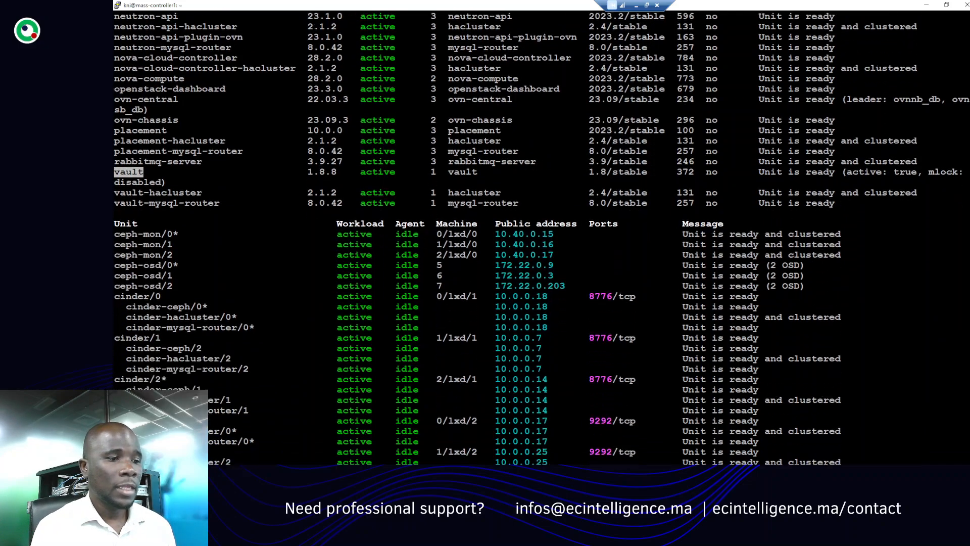
{"action": "scroll", "coordinate": [542, 237], "scroll_direction": "down", "scroll_amount": 3}
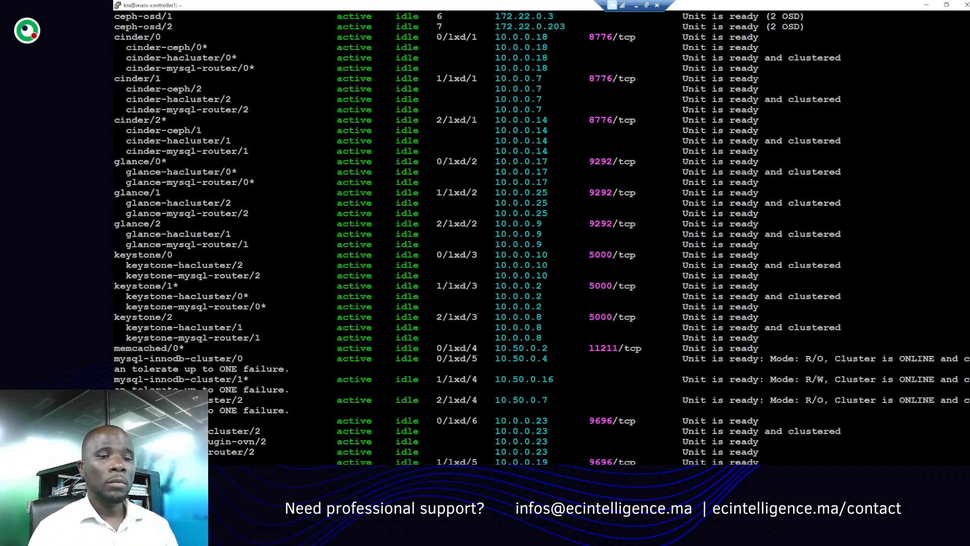